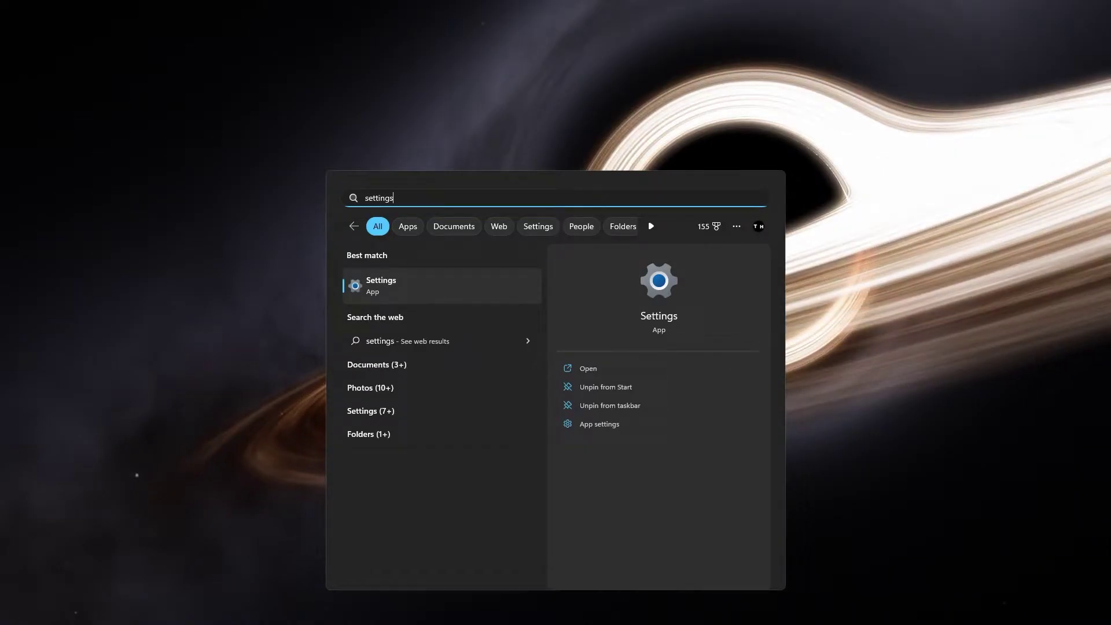
# View Optional updates under Windows Update's Advanced options, find none, and go back
pyautogui.press('Return')
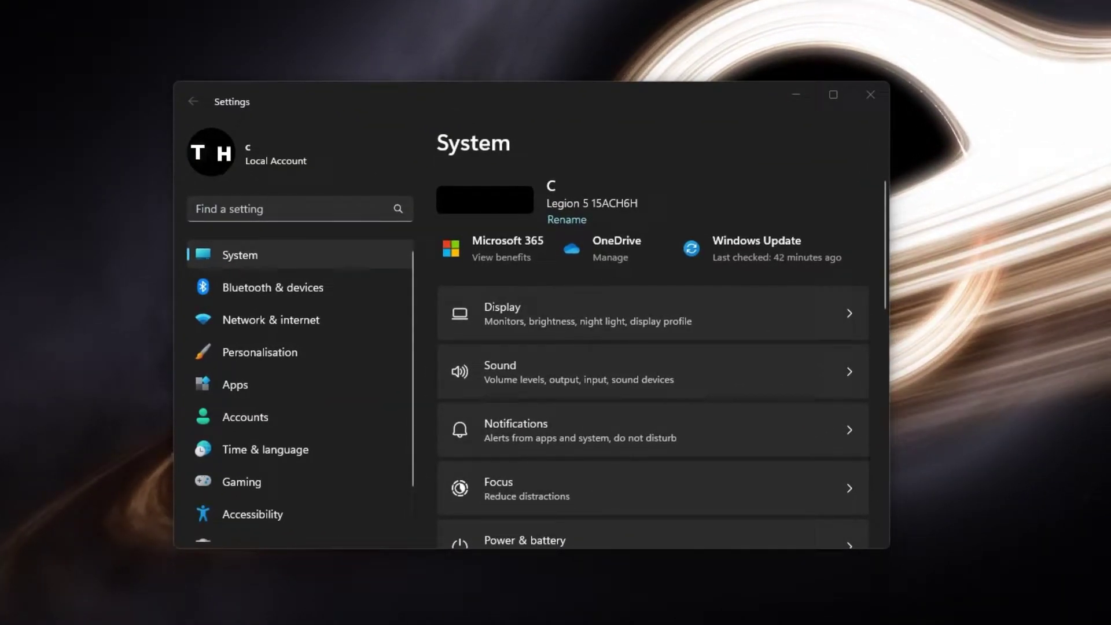
pyautogui.scroll(-2, 306, 415)
pyautogui.click(311, 521)
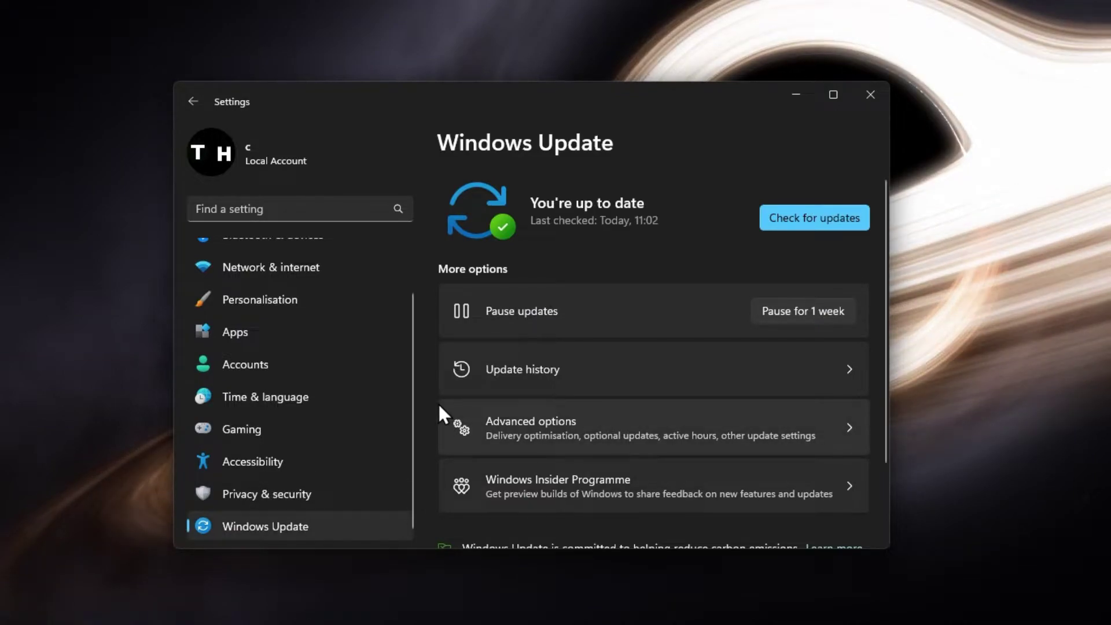
pyautogui.click(543, 418)
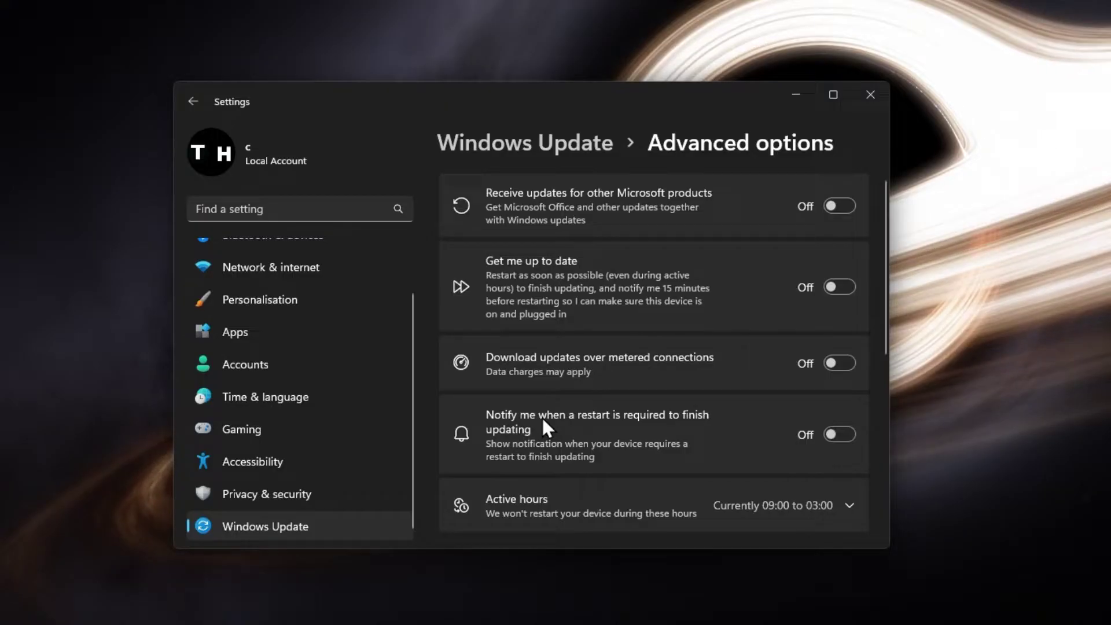
pyautogui.scroll(-3, 542, 418)
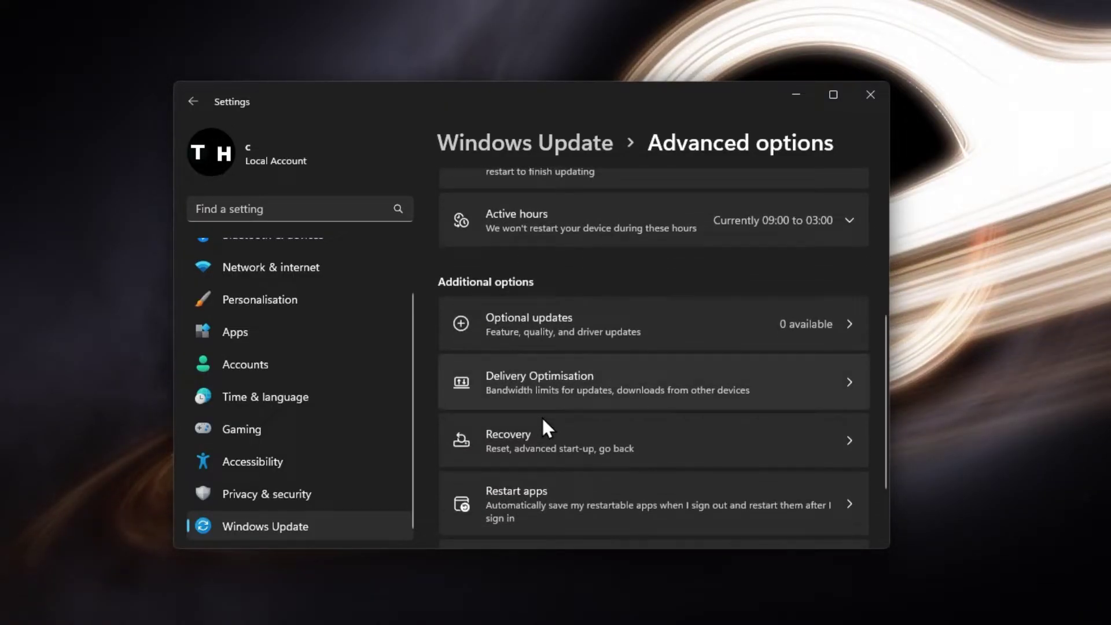
pyautogui.click(758, 345)
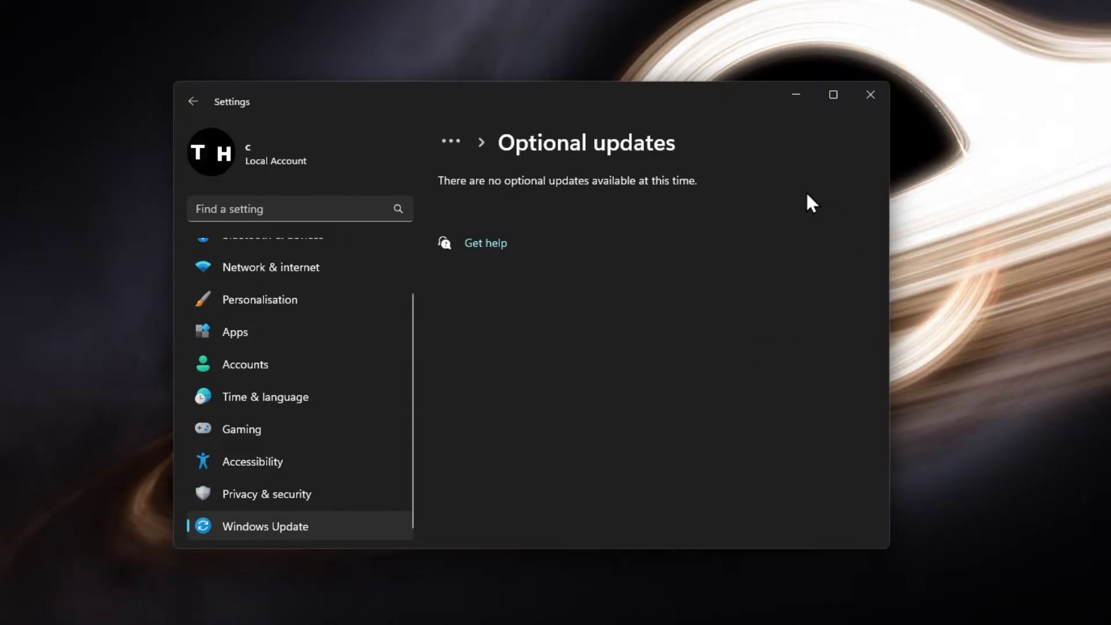
pyautogui.hotkey('alt', 'Left')
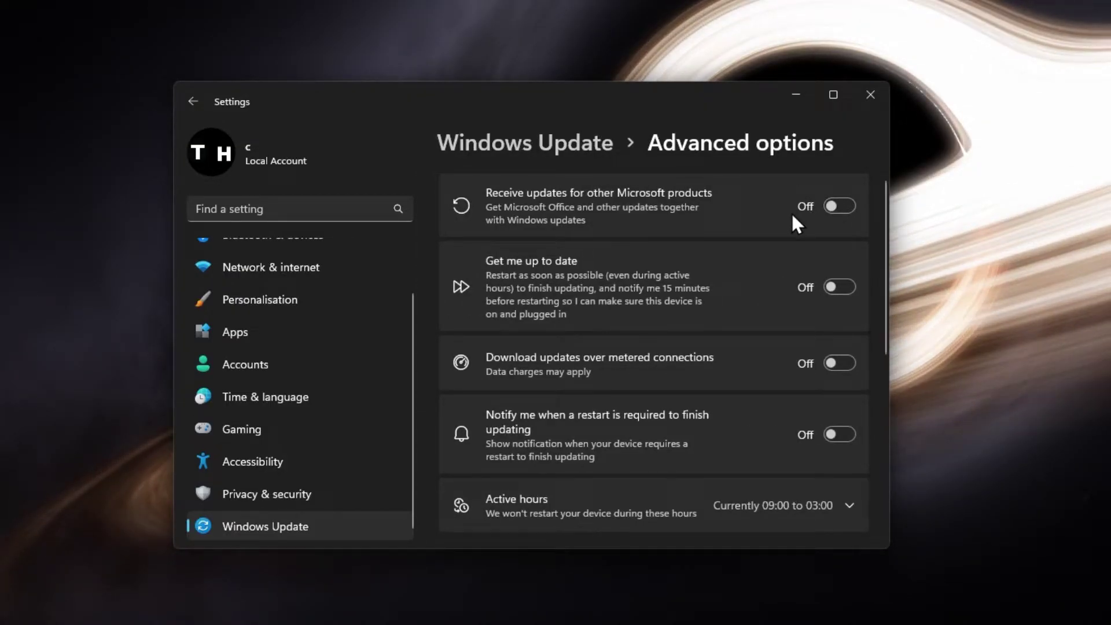
pyautogui.scroll(-5, 790, 215)
# Reach the Recovery page from Additional options under Advanced options
pyautogui.click(724, 336)
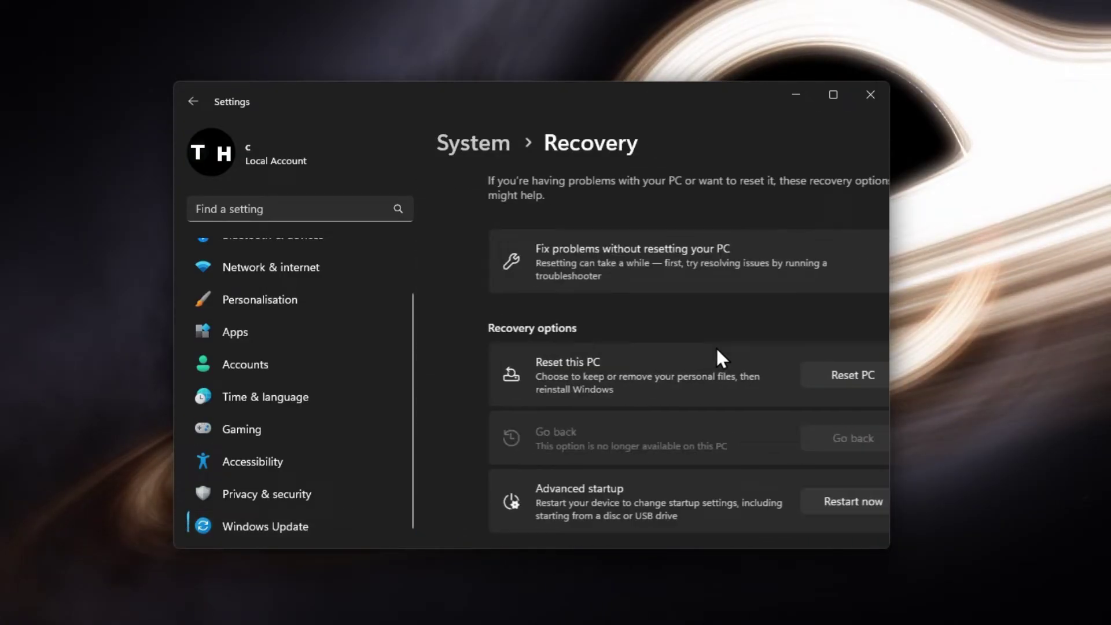
pyautogui.scroll(-1, 716, 349)
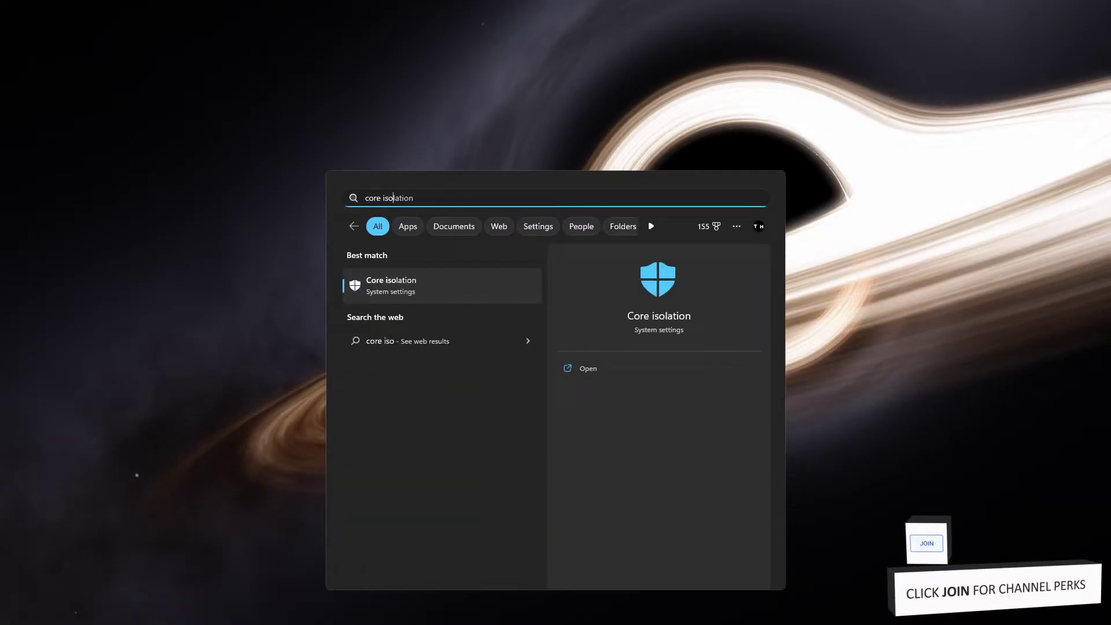
pyautogui.write('l')
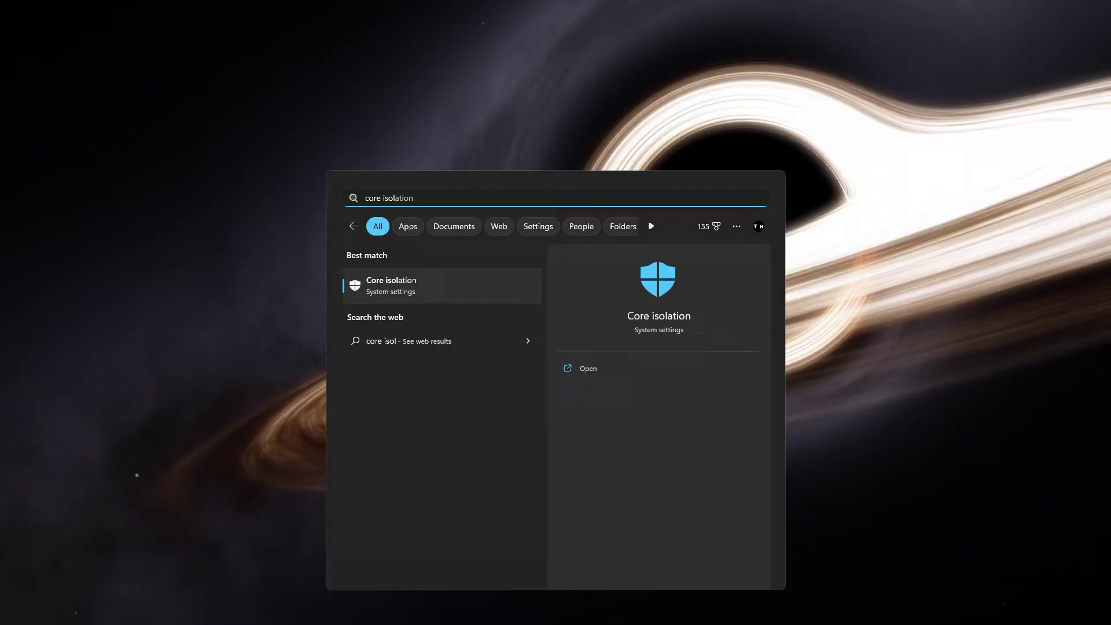
# Check the Core isolation page shows Memory integrity Off, then close Windows Security
pyautogui.press('Return')
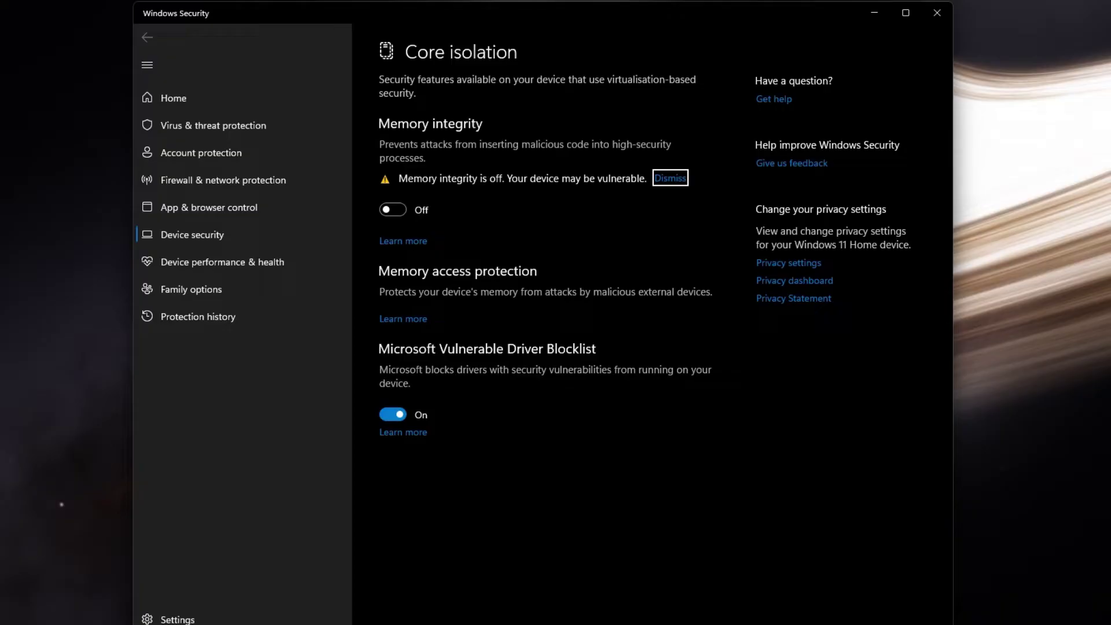
pyautogui.click(696, 217)
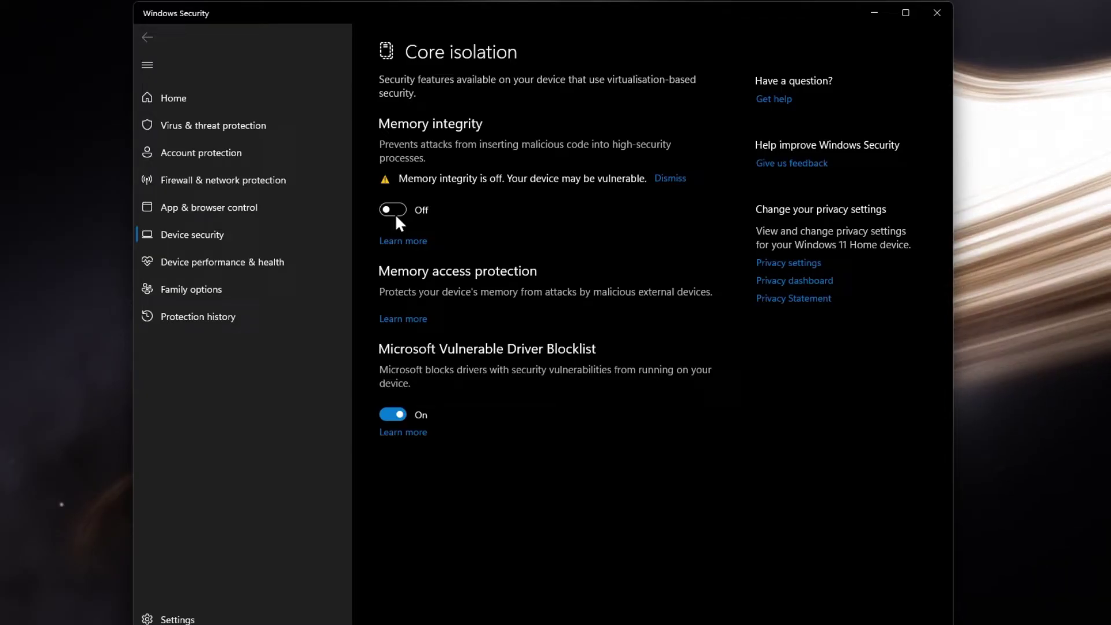
pyautogui.click(936, 13)
# Relaunch Settings and reach Other trouble-shooters under System > Troubleshoot
pyautogui.press('super')
pyautogui.write('settings')
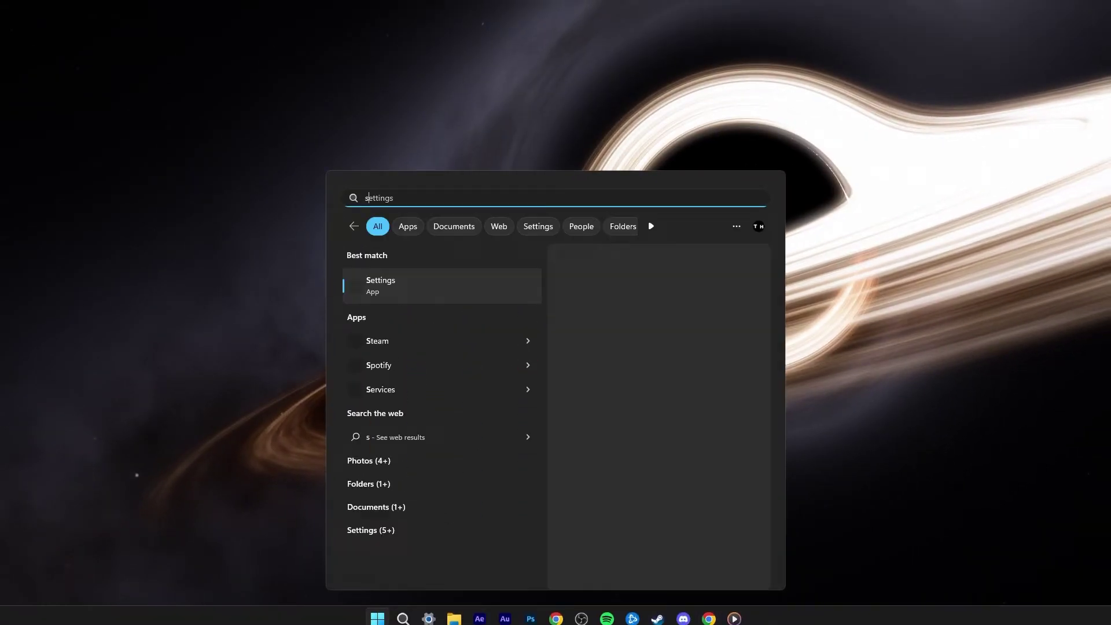
pyautogui.press('Return')
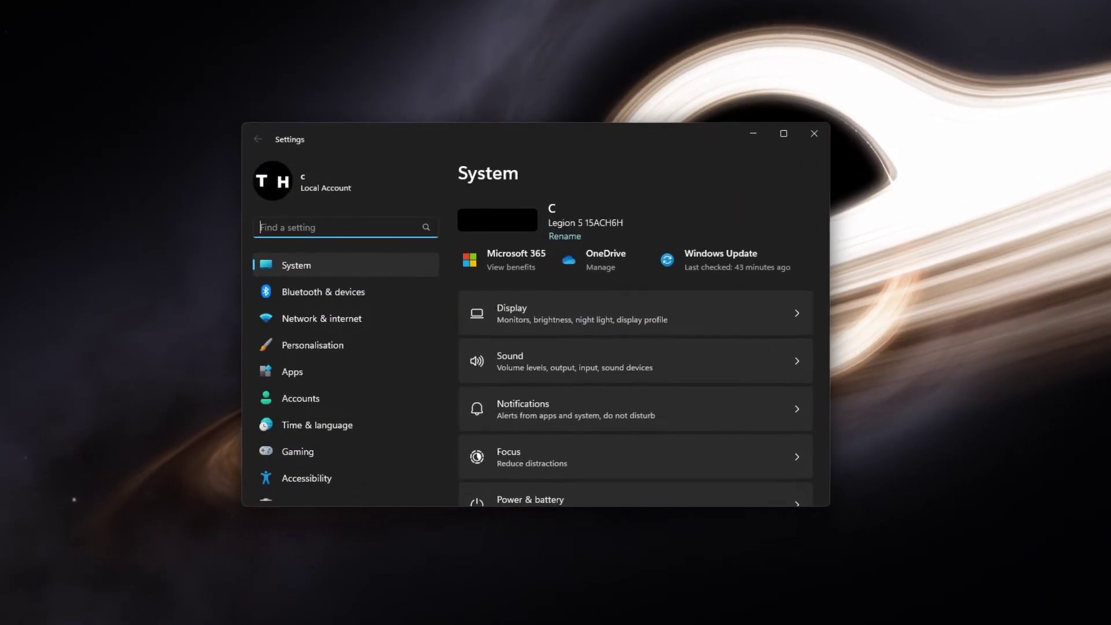
pyautogui.scroll(-3, 709, 409)
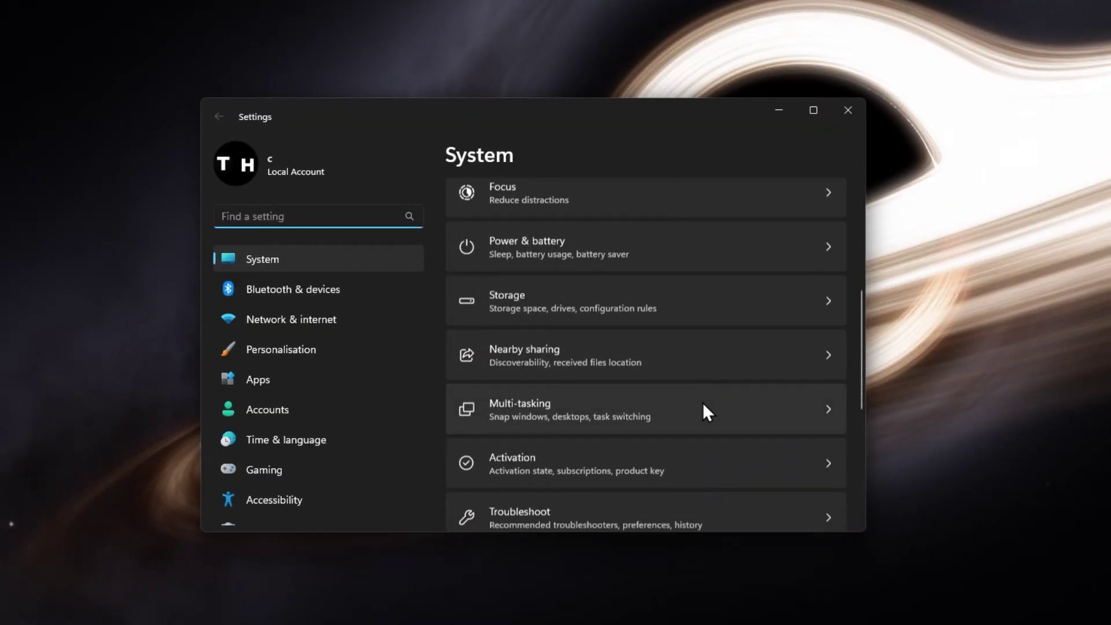
pyautogui.scroll(-3, 702, 402)
pyautogui.click(682, 373)
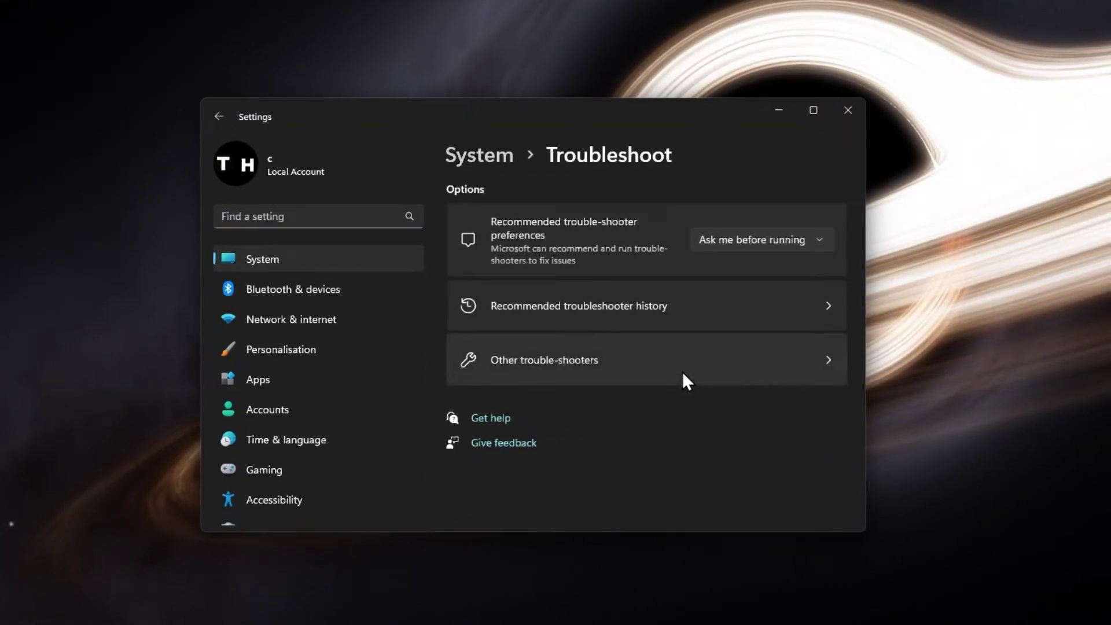
pyautogui.click(684, 373)
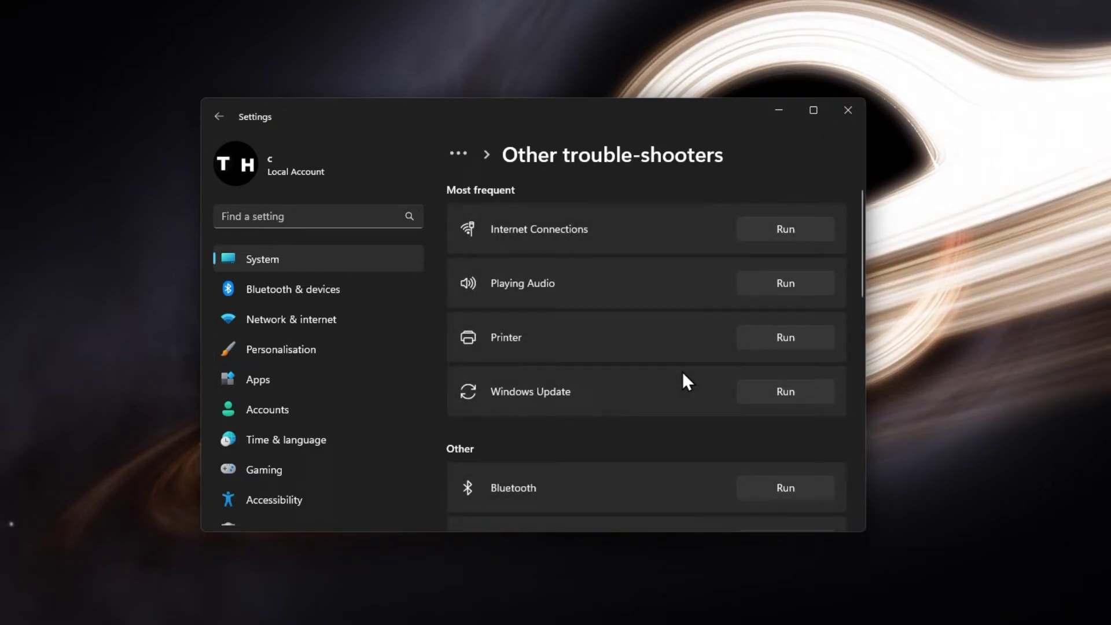
pyautogui.scroll(-2, 683, 380)
pyautogui.scroll(-1, 682, 380)
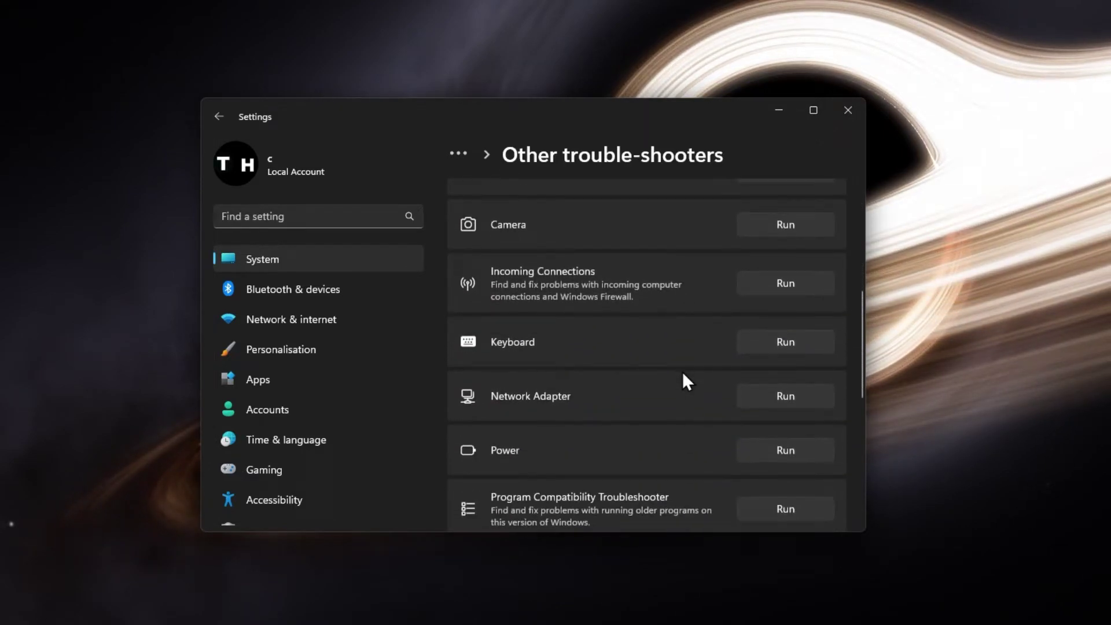
pyautogui.scroll(-1, 682, 380)
# Run the compatibility troubleshooter on µTorrent with recommended Windows 8 settings, reaching the test page
pyautogui.click(790, 402)
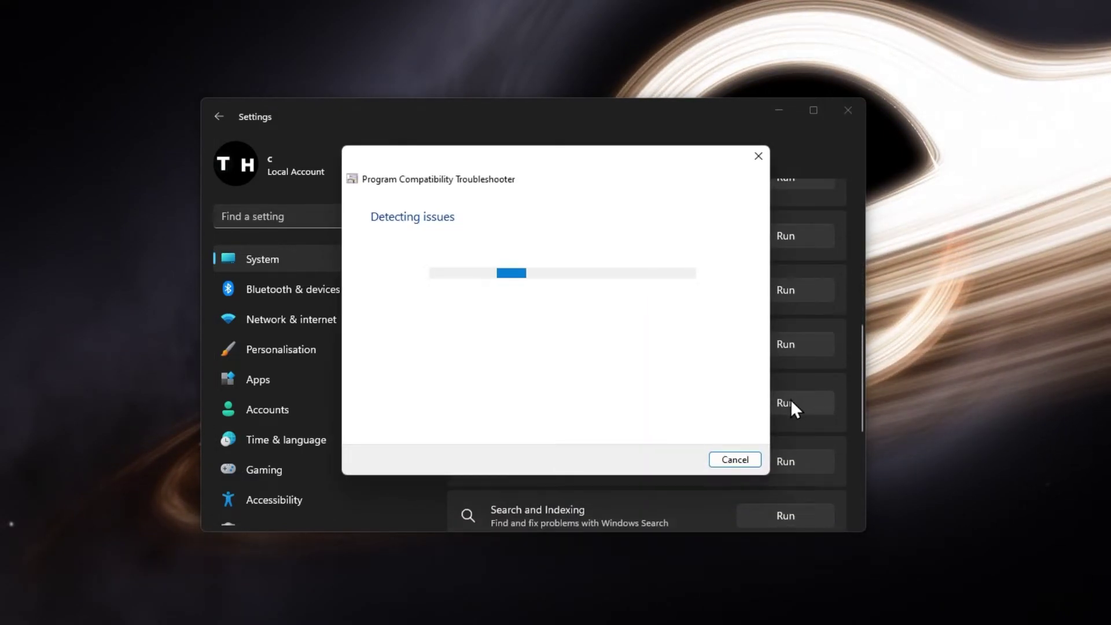
pyautogui.click(775, 115)
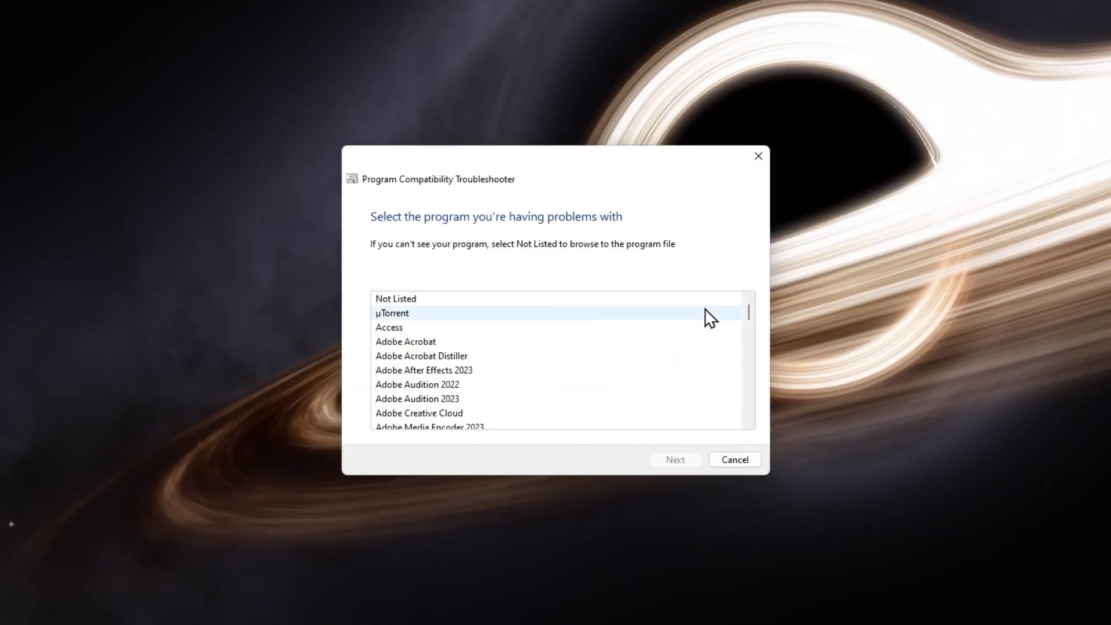
pyautogui.click(699, 312)
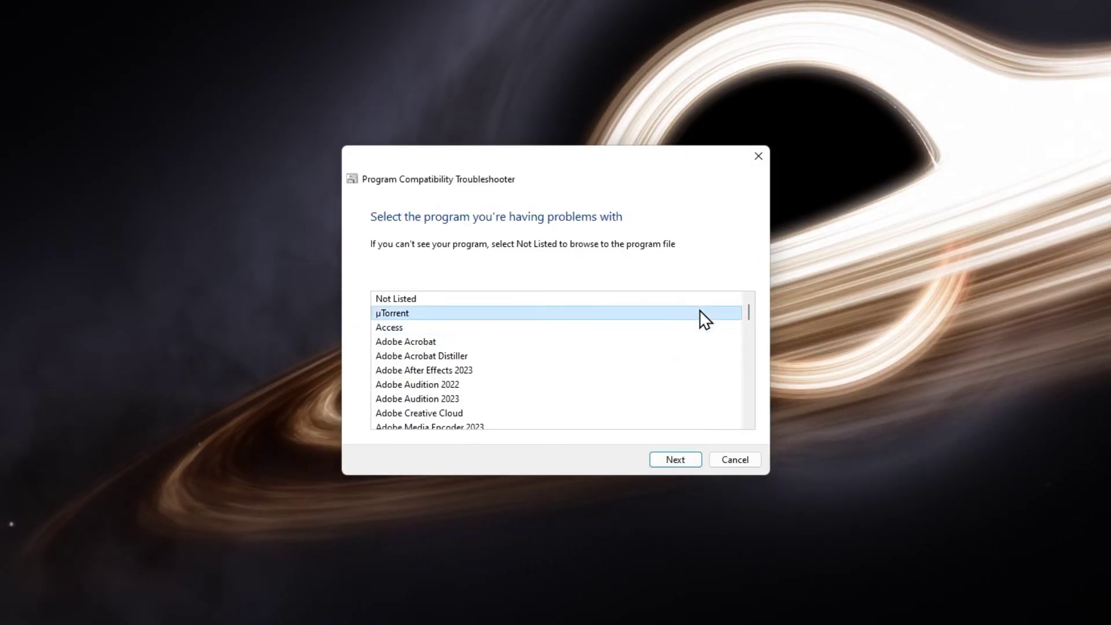
pyautogui.click(697, 455)
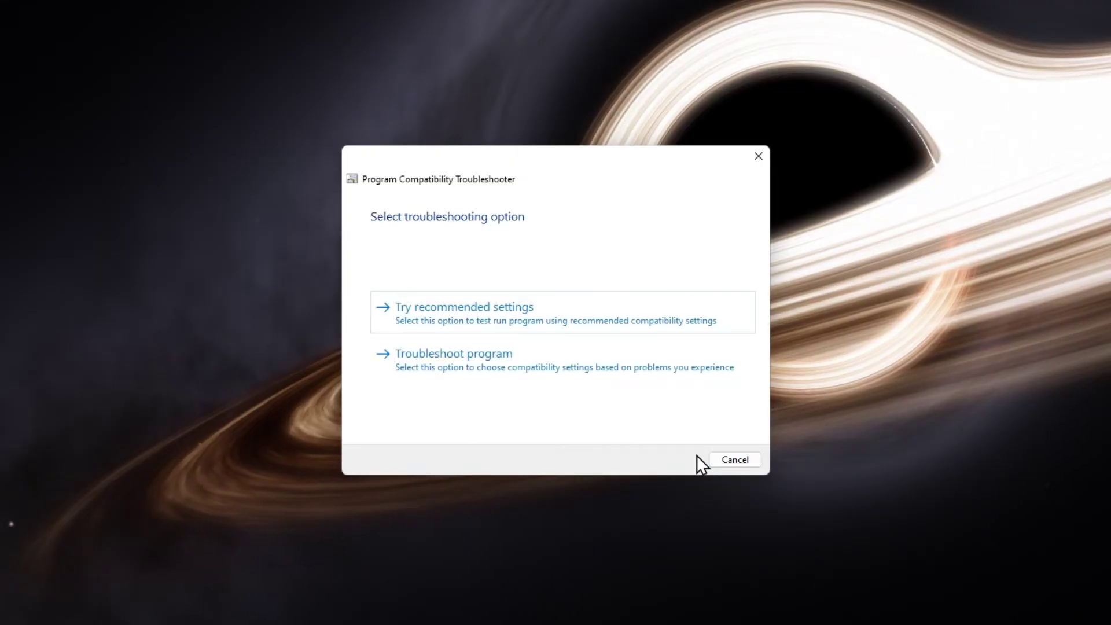
pyautogui.click(595, 322)
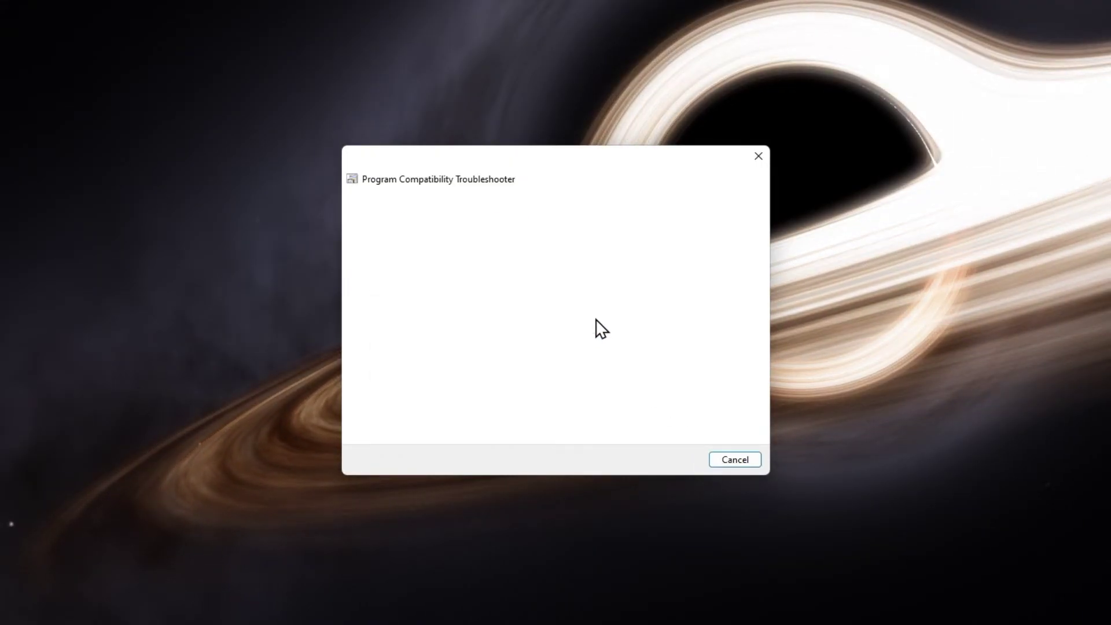
pyautogui.click(651, 459)
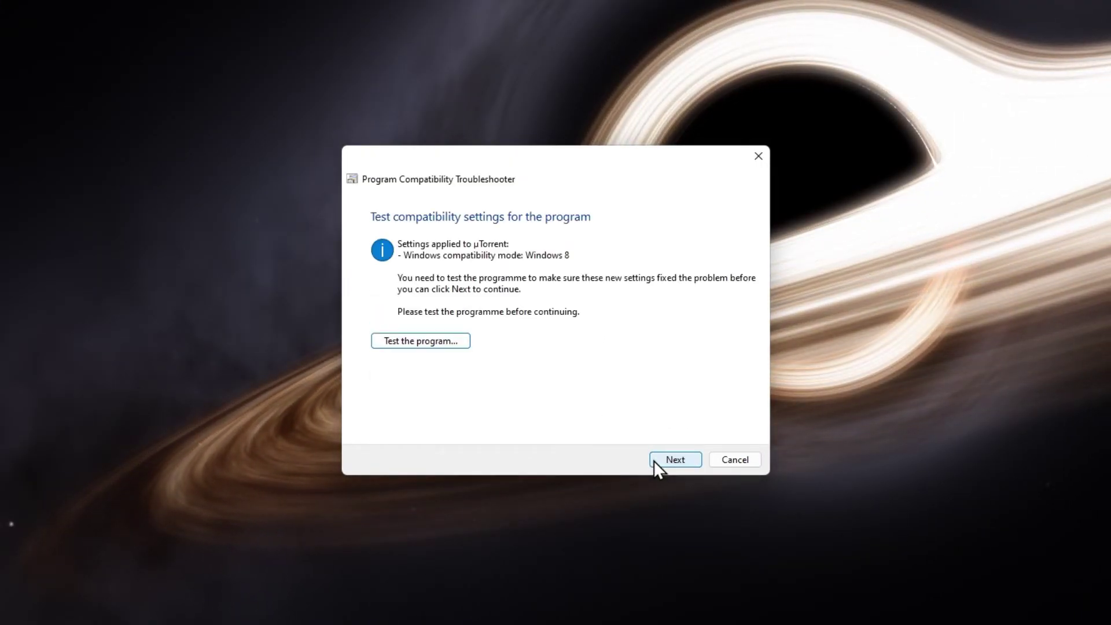